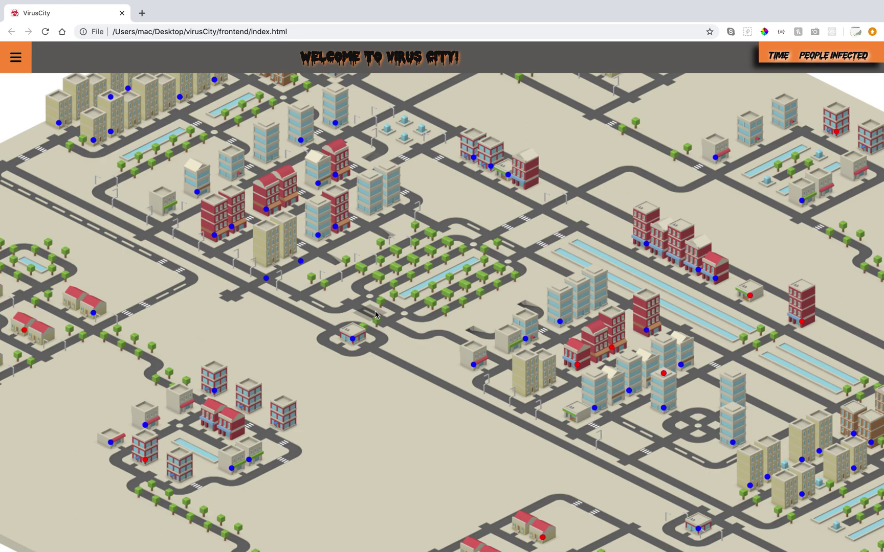
Turn on the Close Schools, Work from Home and Close Stores quarantine measures
scroll(346, 347, down, 5)
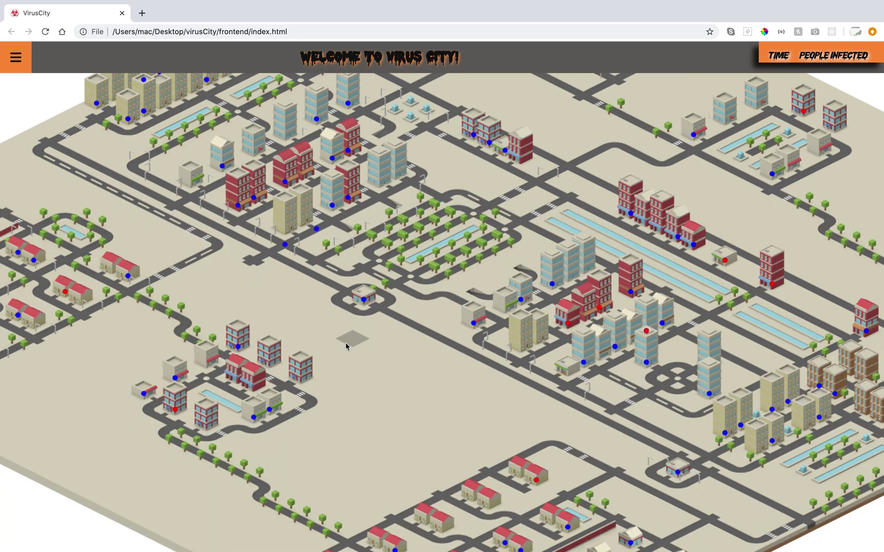
scroll(346, 346, up, 10)
scroll(346, 347, down, 3)
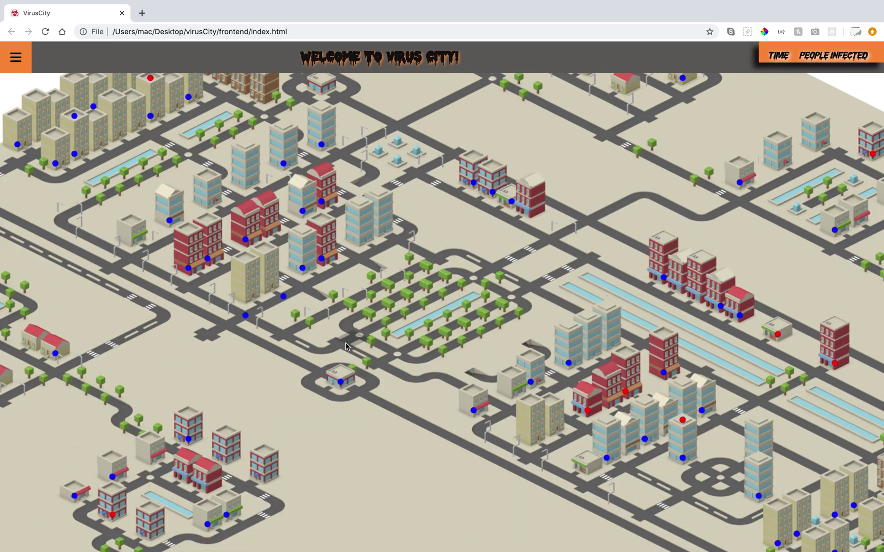
scroll(346, 347, right, 5)
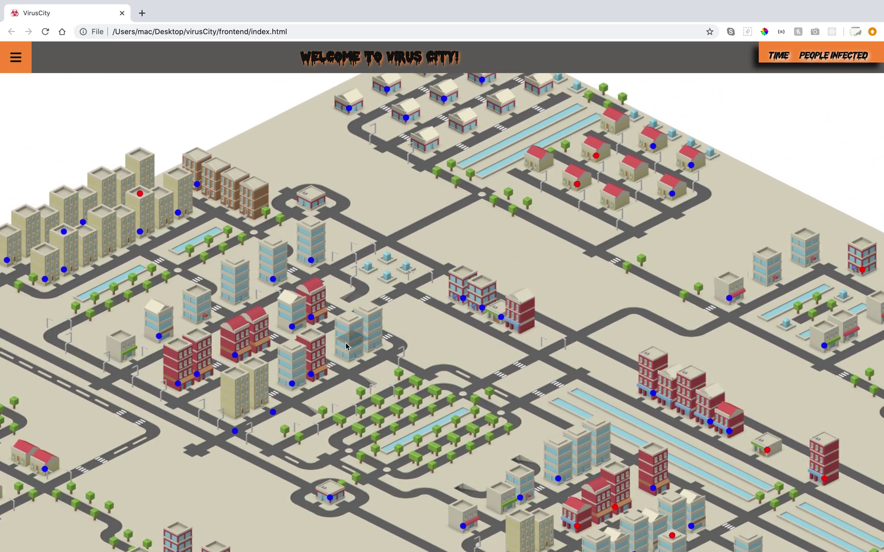
scroll(345, 347, down, 5)
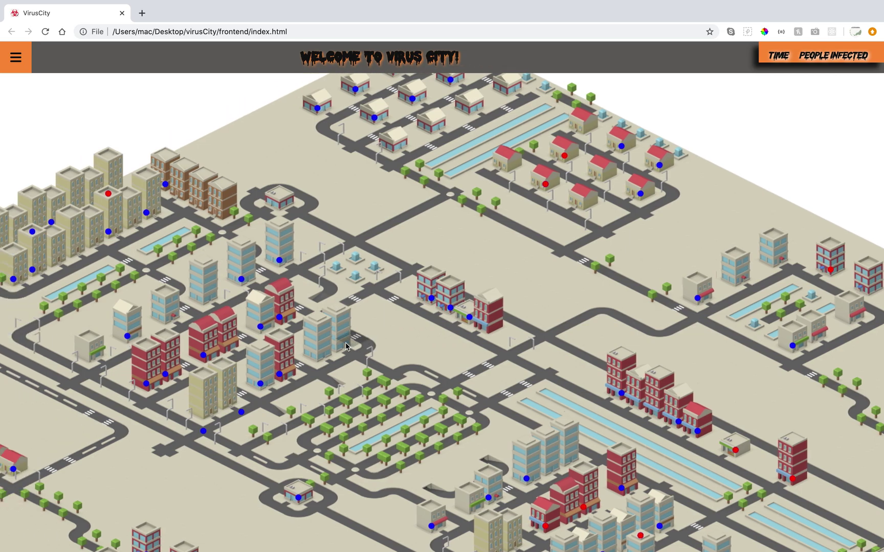
scroll(346, 347, down, 5)
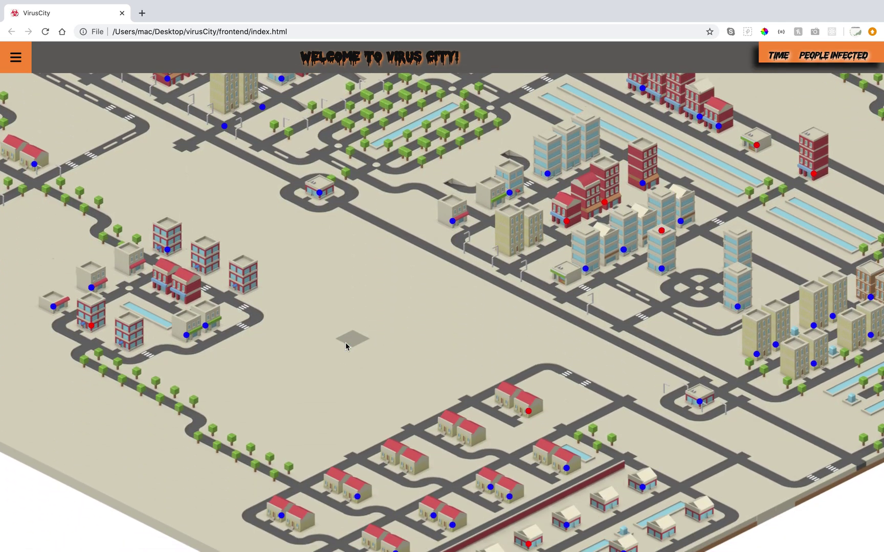
scroll(346, 347, up, 2)
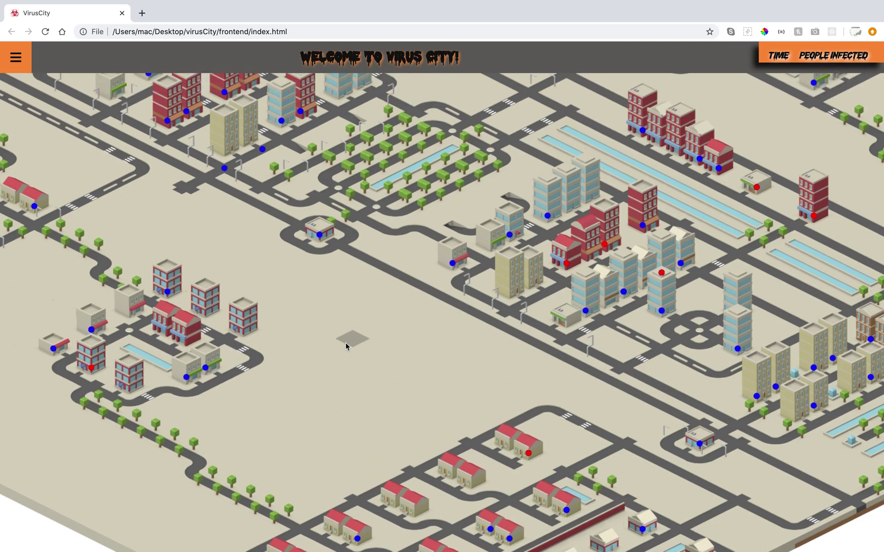
scroll(345, 347, up, 1)
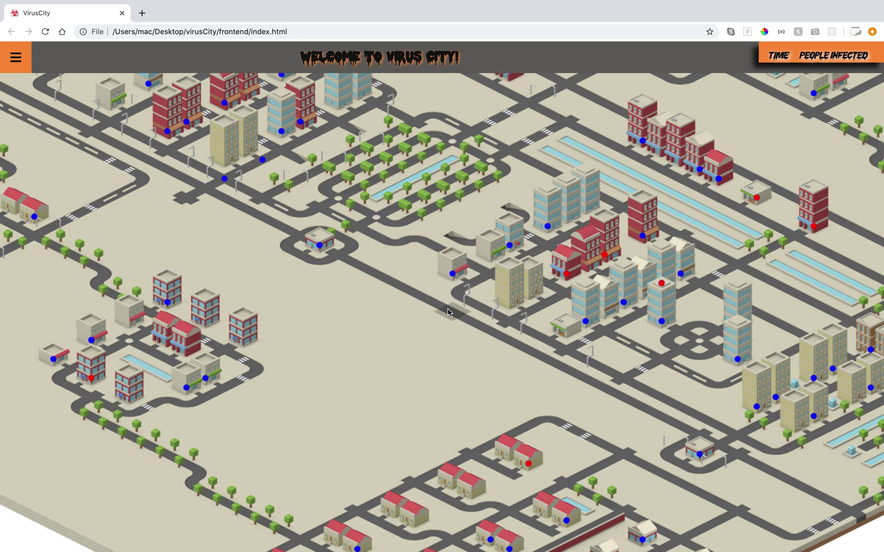
click(18, 66)
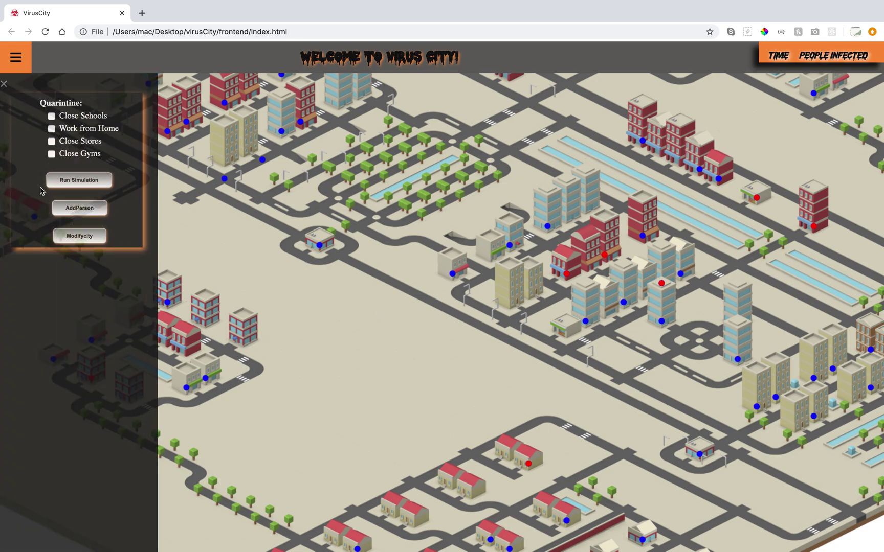
click(52, 118)
click(51, 128)
click(51, 141)
Turn Close Schools, Close Stores and Work from Home back off
click(52, 116)
click(52, 141)
click(51, 129)
Add a new person to the city, then bring up the city tile palette
click(72, 211)
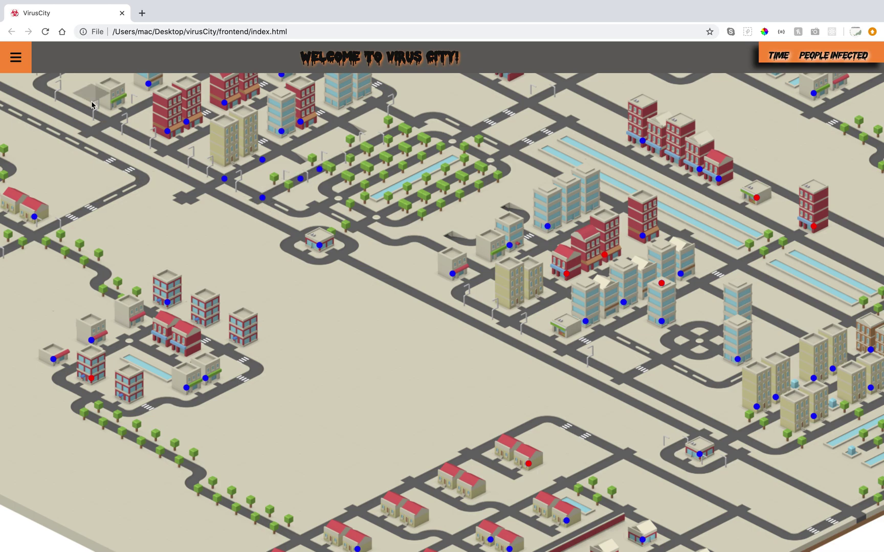
click(15, 56)
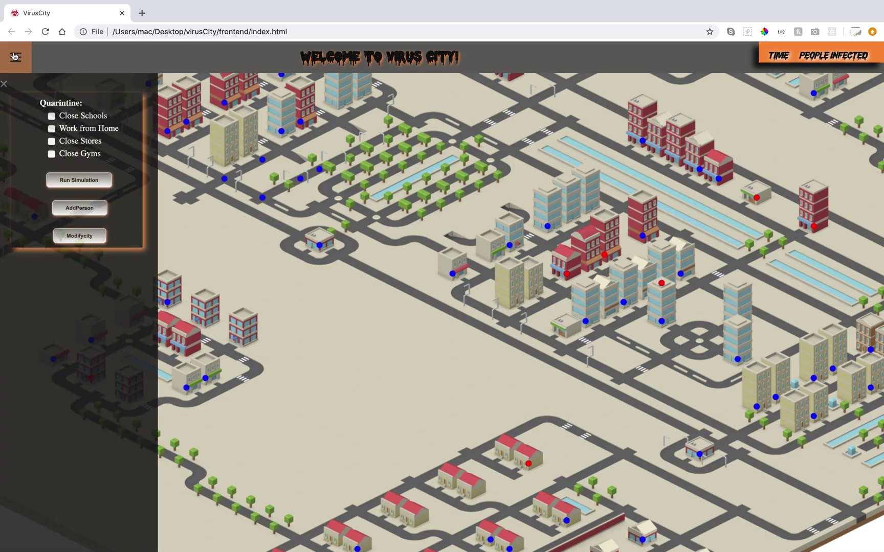
click(78, 238)
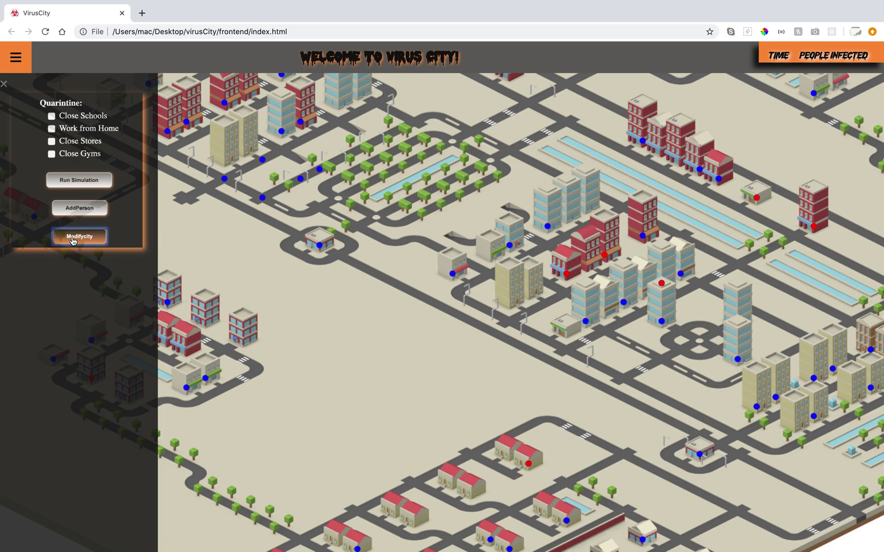
Place a red brick building tile on the lot beside the small roundabout
scroll(70, 349, down, 10)
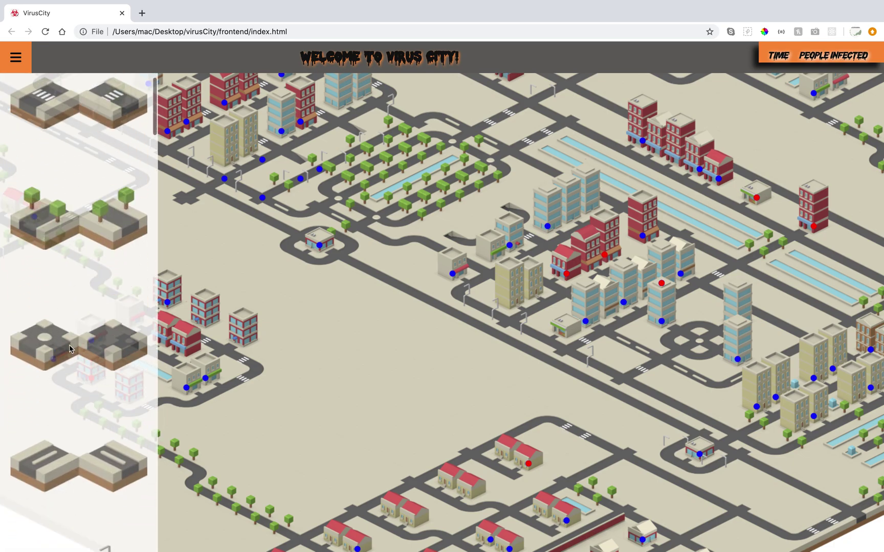
scroll(70, 338, down, 10)
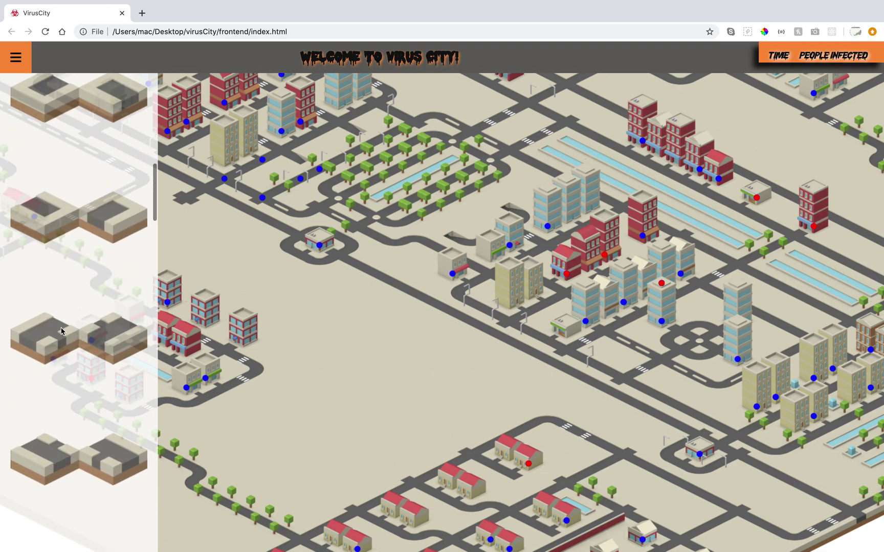
scroll(101, 215, down, 10)
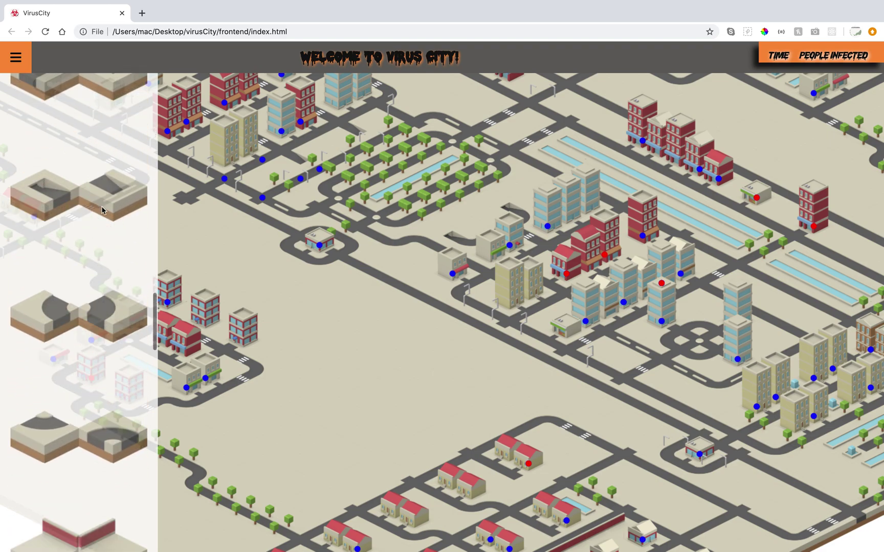
scroll(104, 204, down, 5)
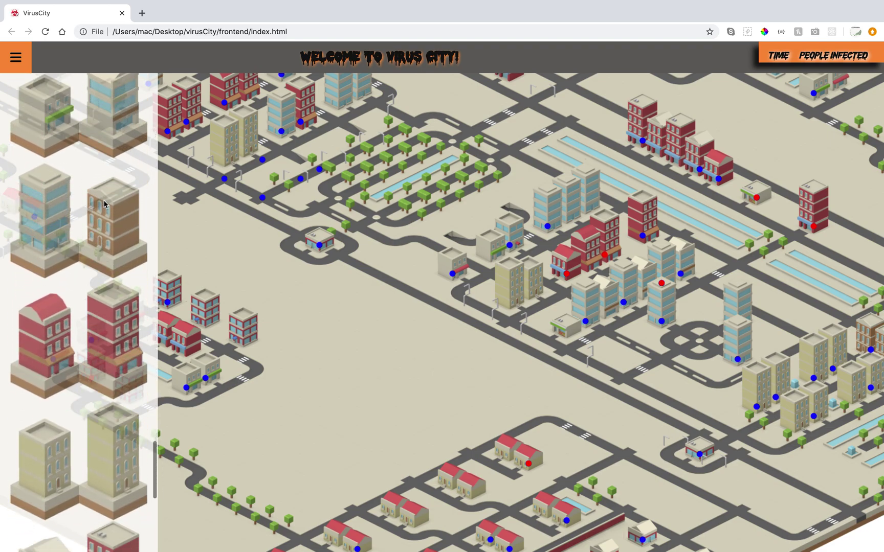
click(55, 279)
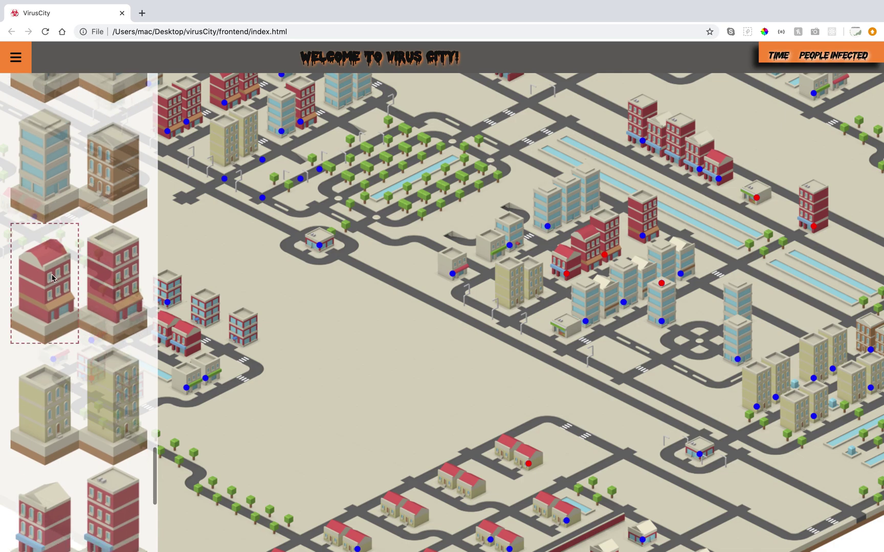
click(357, 263)
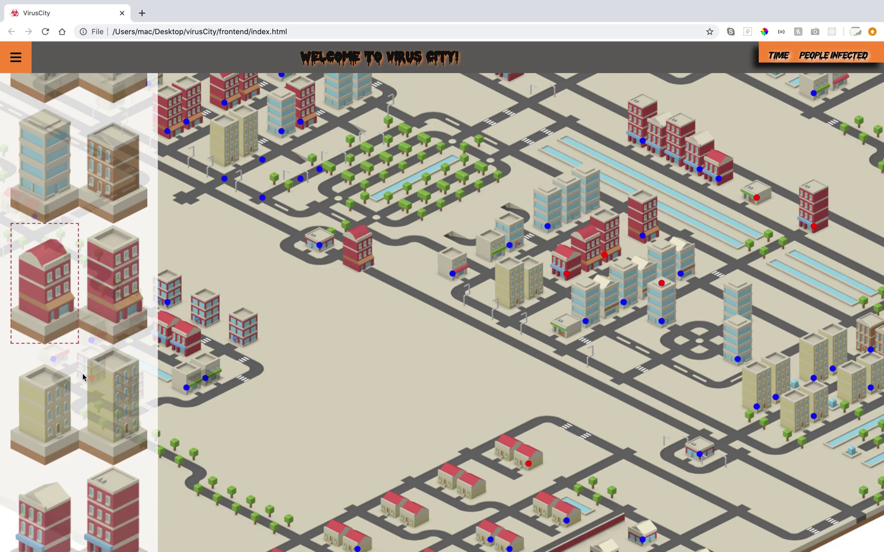
click(18, 64)
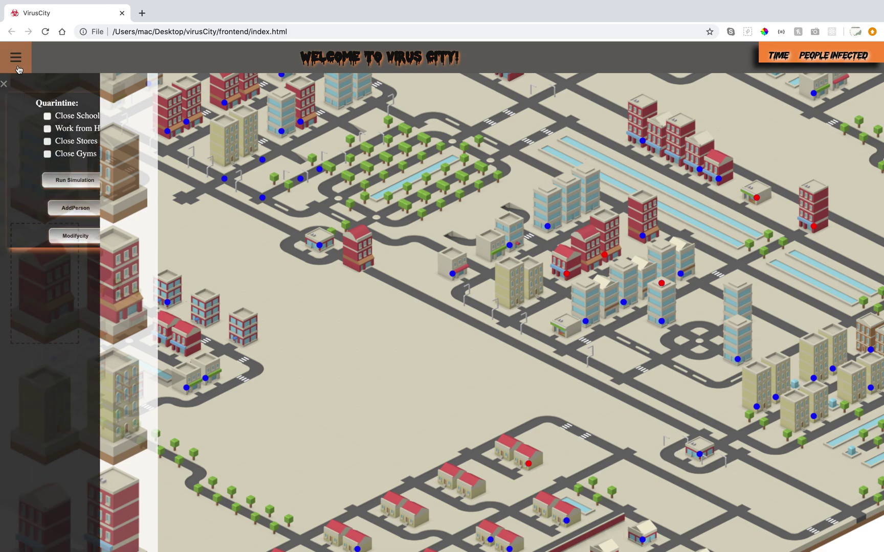
click(4, 84)
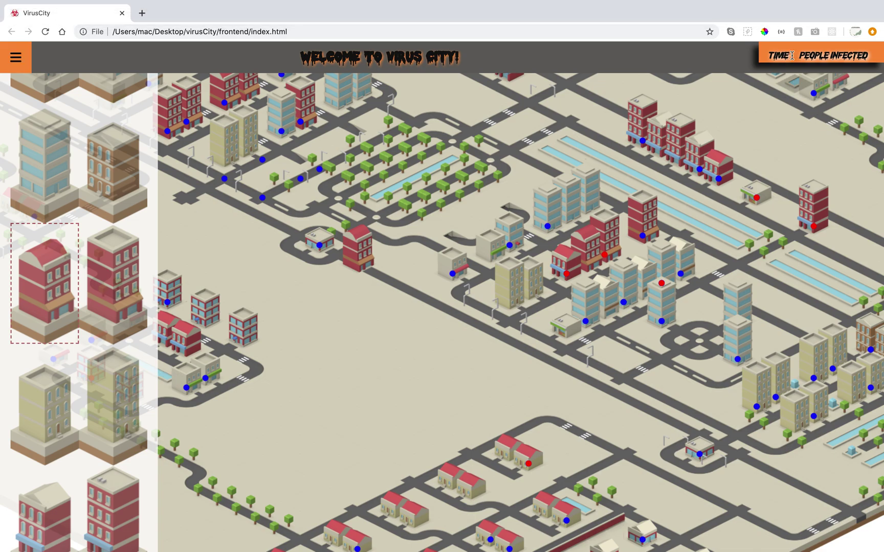
drag(798, 56, 875, 57)
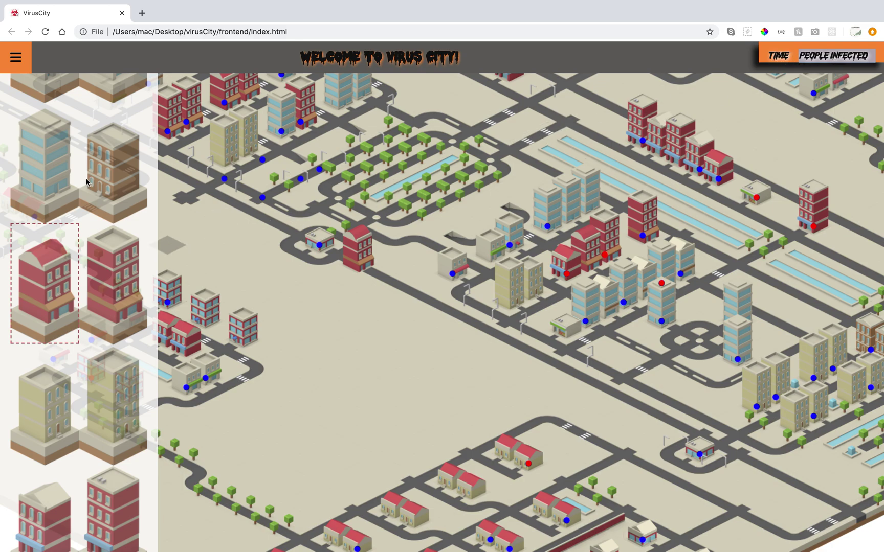
click(16, 56)
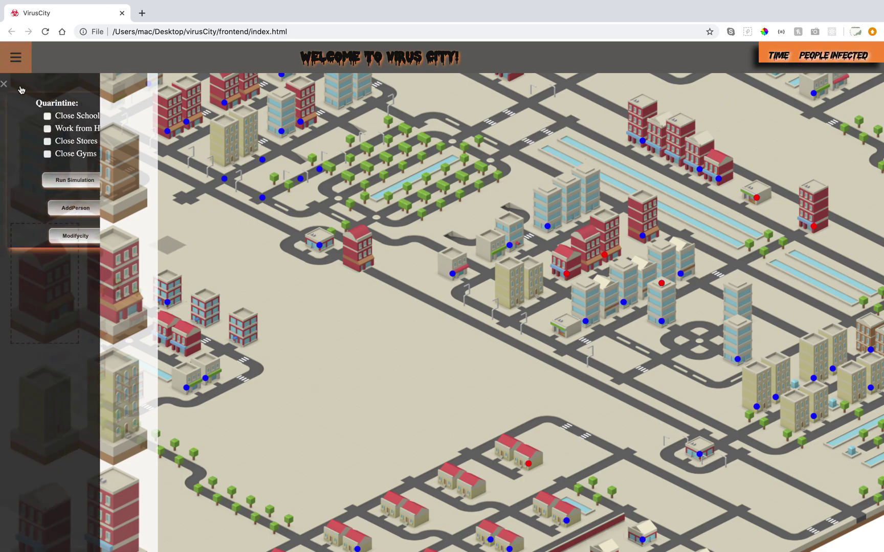
click(72, 238)
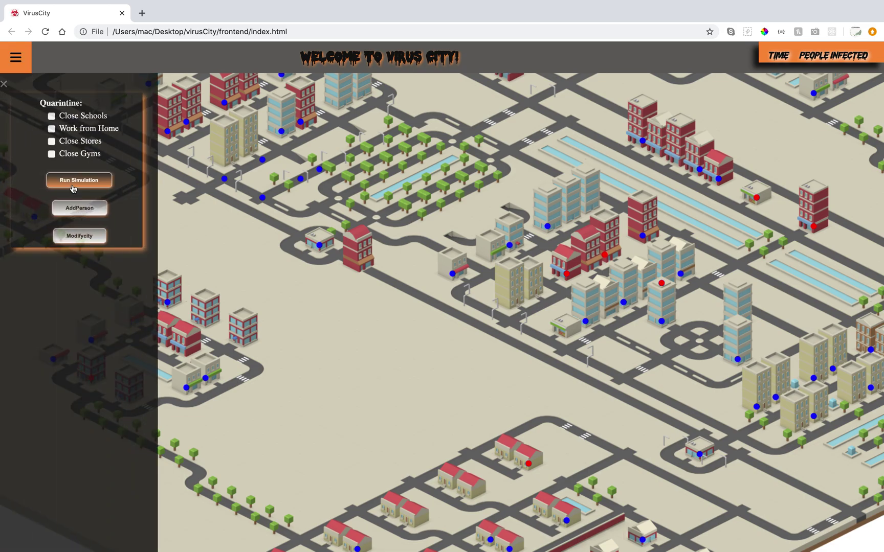
click(74, 183)
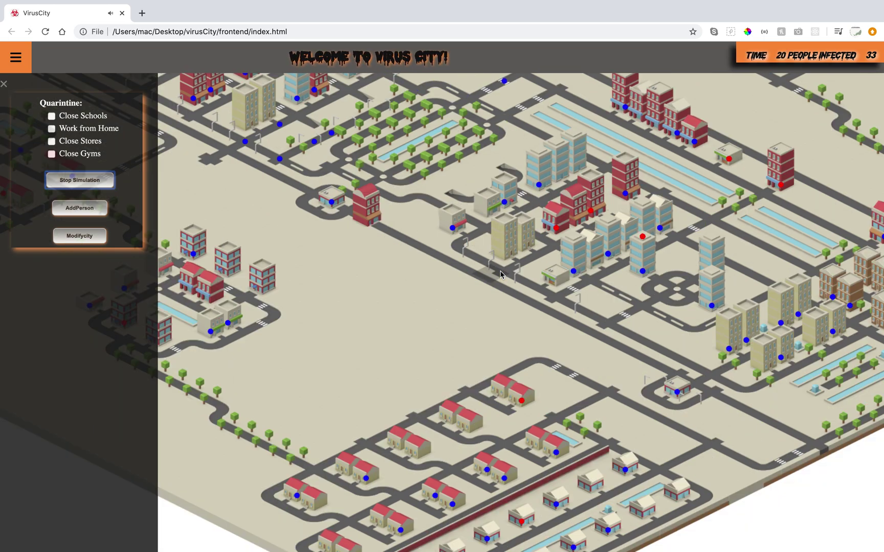
key(XF86AudioRaiseVolume)
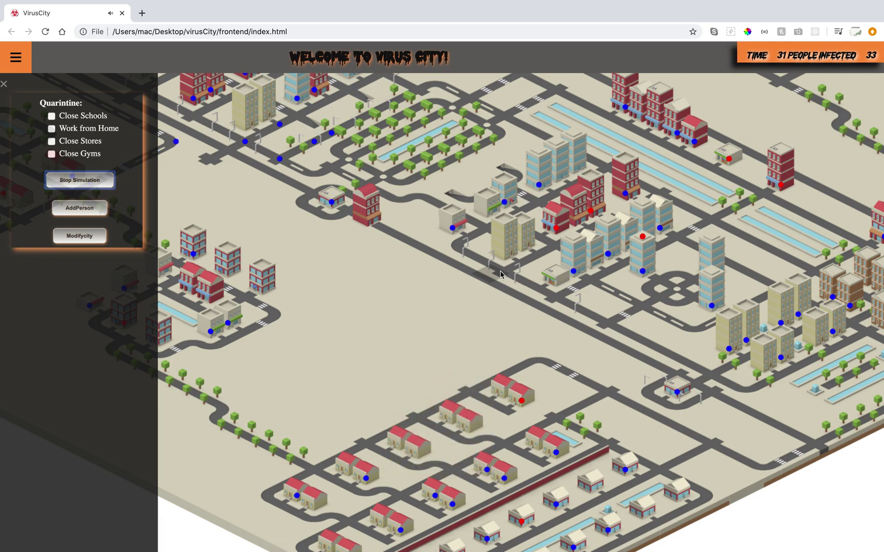
scroll(501, 274, down, 2)
scroll(500, 275, up, 5)
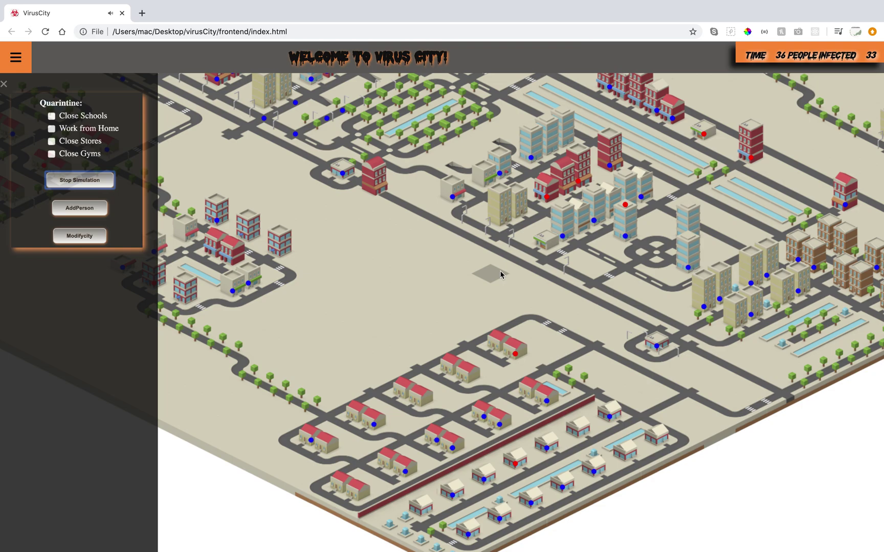
scroll(500, 274, up, 1)
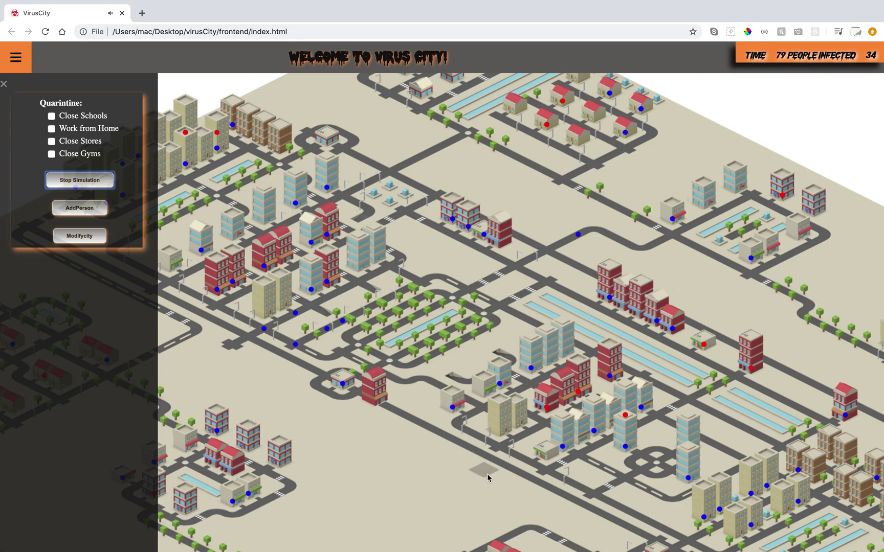
scroll(487, 474, up, 2)
scroll(489, 478, down, 5)
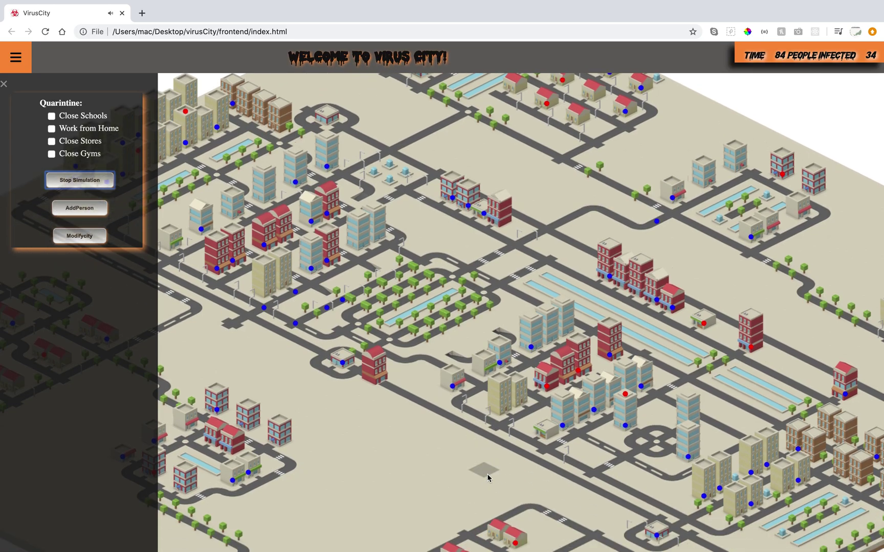
scroll(489, 479, down, 2)
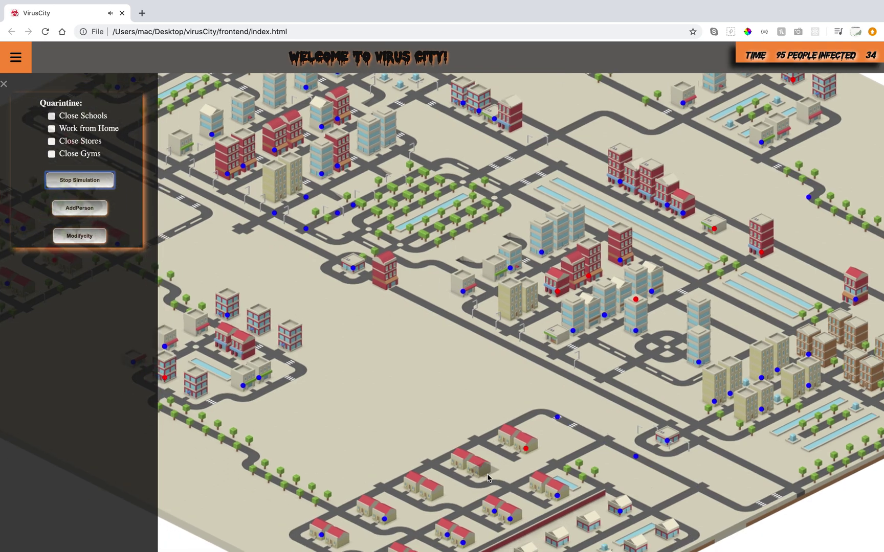
scroll(487, 478, left, 3)
scroll(487, 478, up, 5)
scroll(487, 477, left, 4)
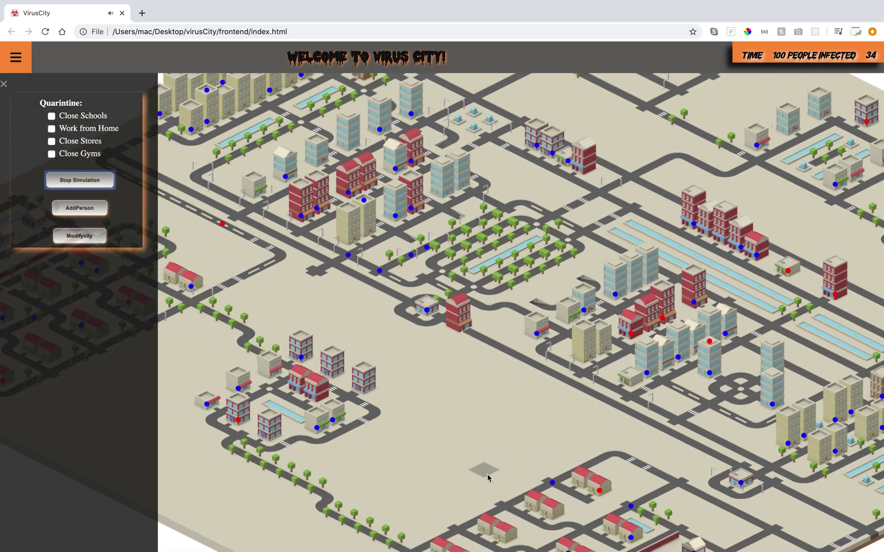
scroll(488, 479, right, 3)
scroll(487, 478, down, 1)
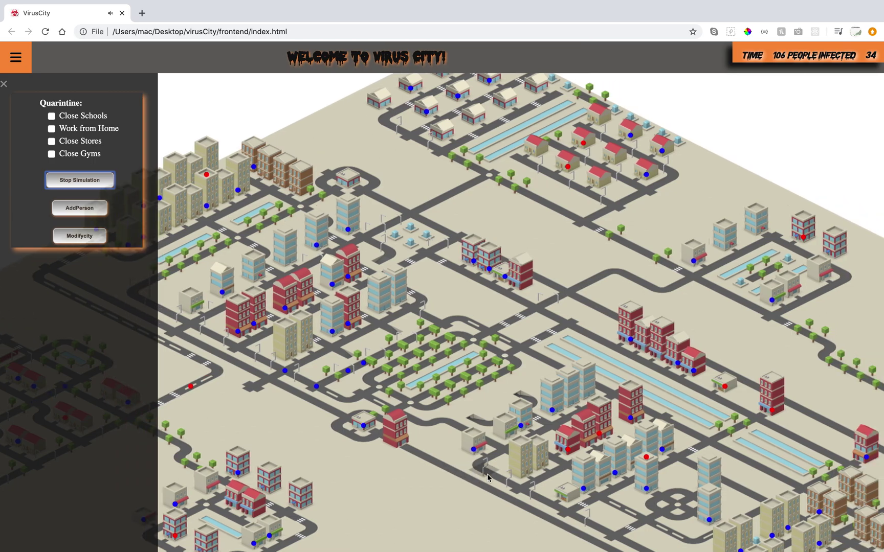
scroll(488, 478, left, 5)
scroll(487, 478, down, 2)
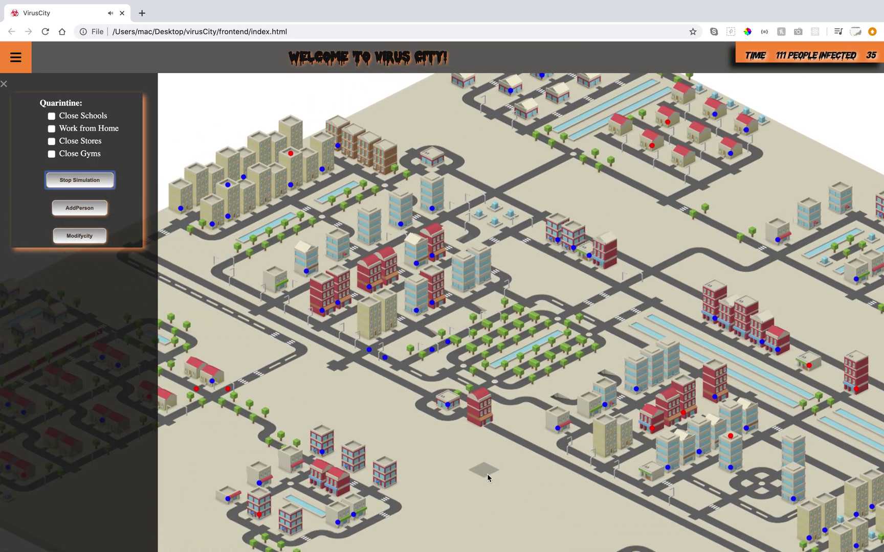
scroll(487, 478, up, 2)
scroll(488, 479, left, 4)
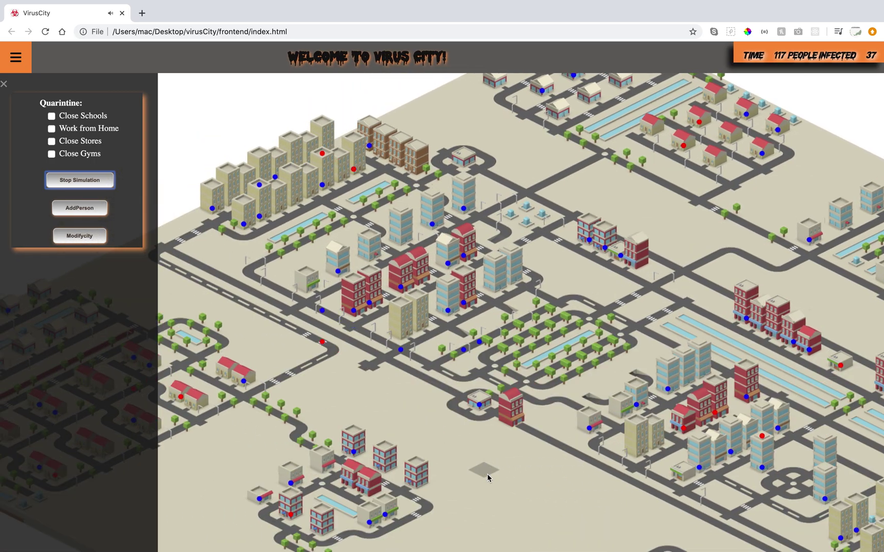
scroll(488, 478, up, 3)
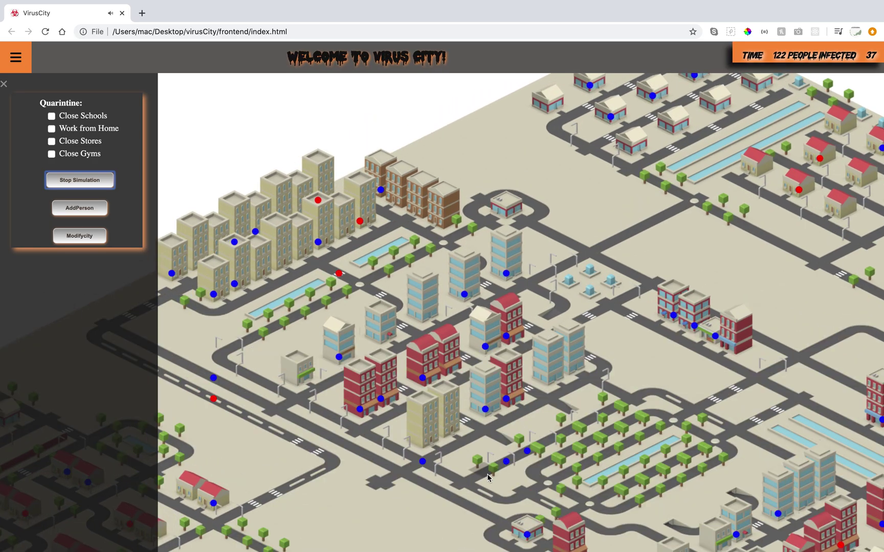
scroll(488, 478, down, 5)
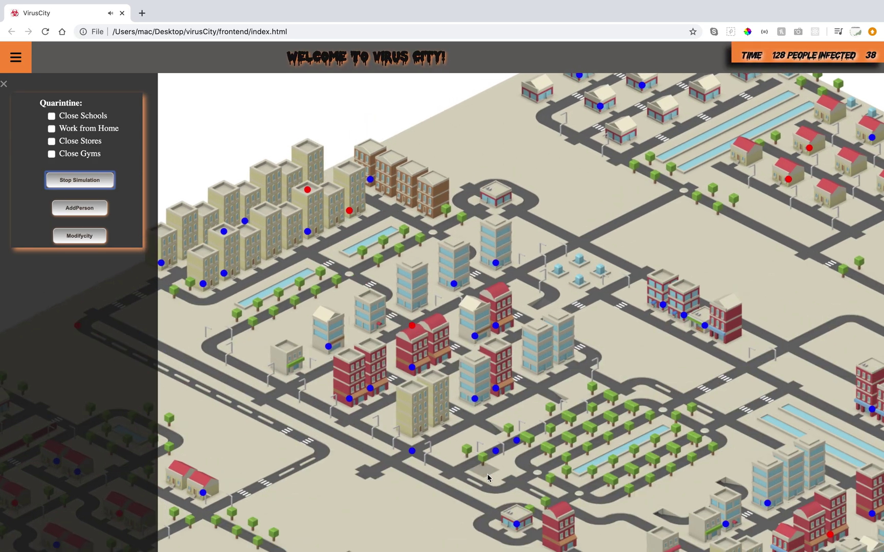
scroll(488, 479, down, 4)
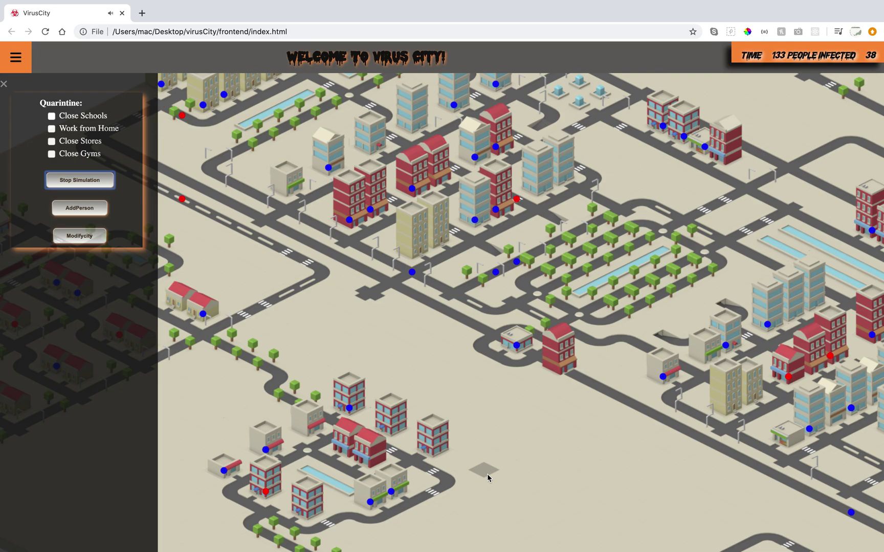
scroll(488, 478, left, 3)
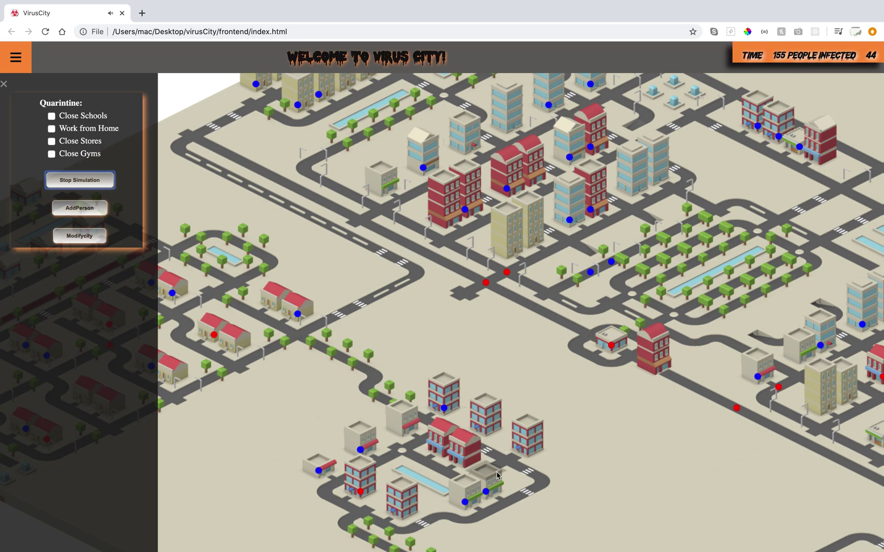
scroll(497, 476, up, 3)
scroll(497, 476, right, 8)
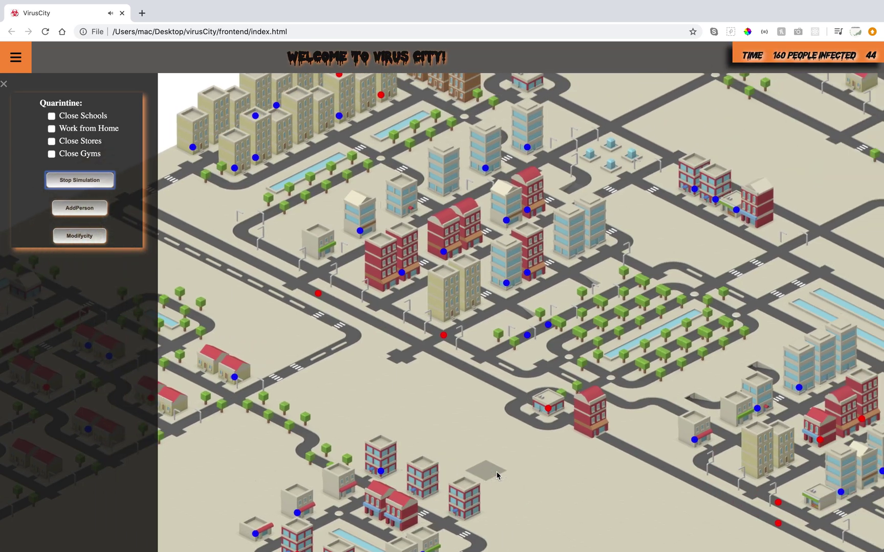
scroll(496, 472, right, 2)
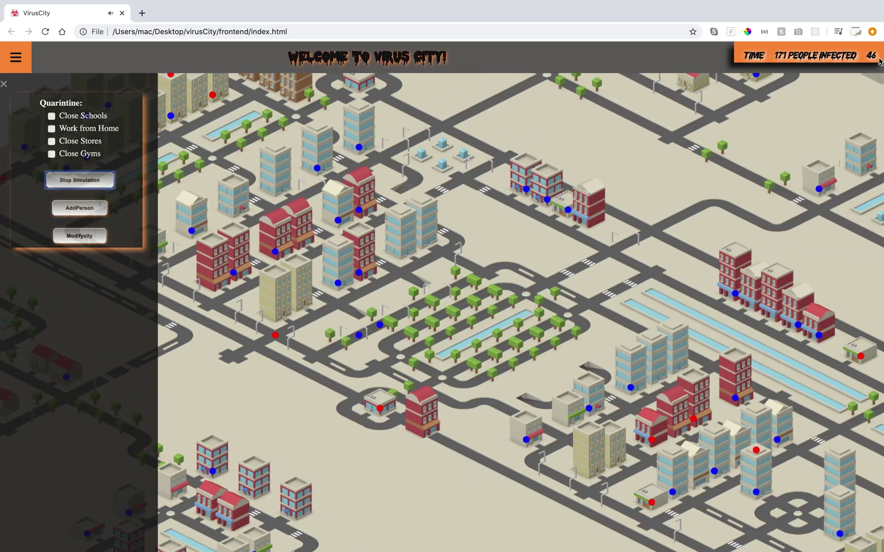
click(735, 146)
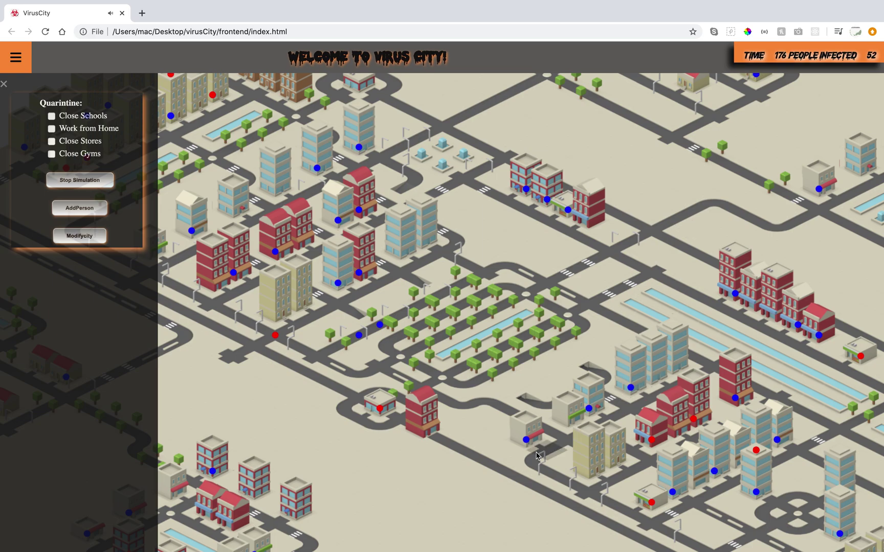
scroll(458, 513, left, 6)
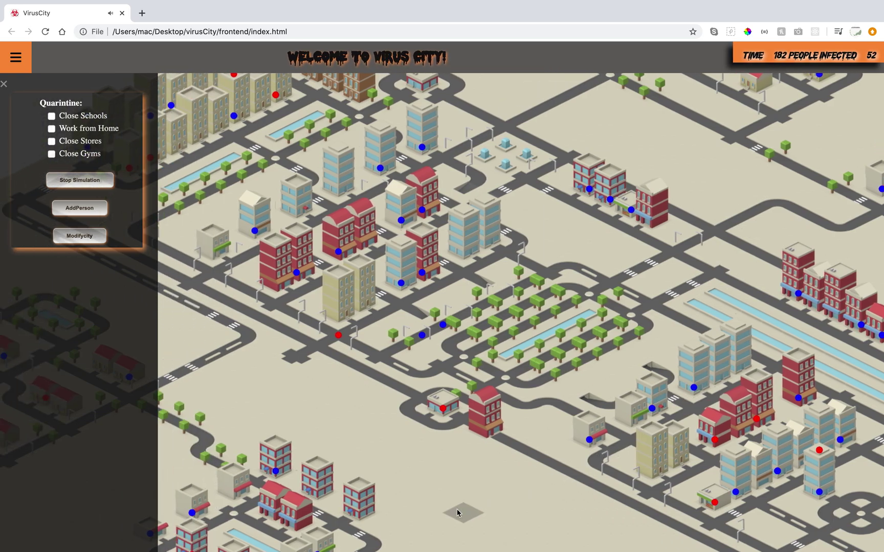
scroll(458, 513, down, 6)
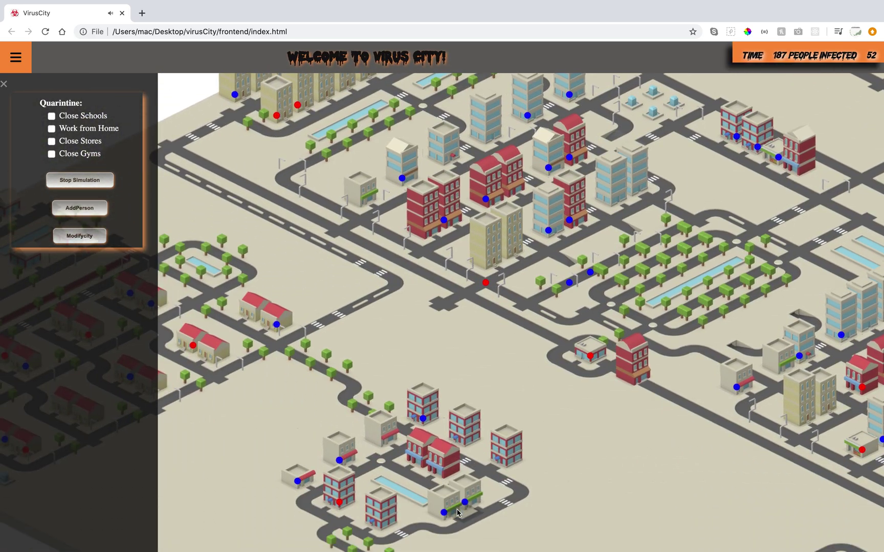
scroll(458, 513, right, 8)
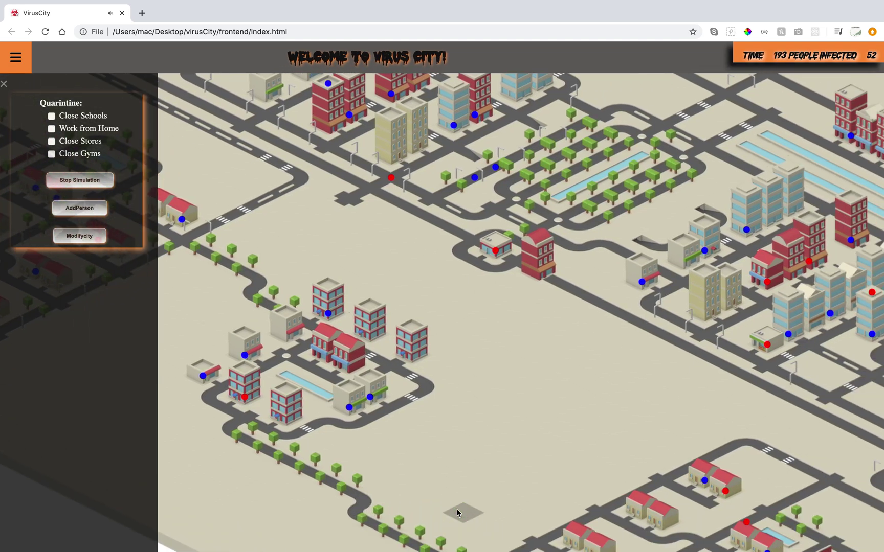
scroll(458, 513, right, 8)
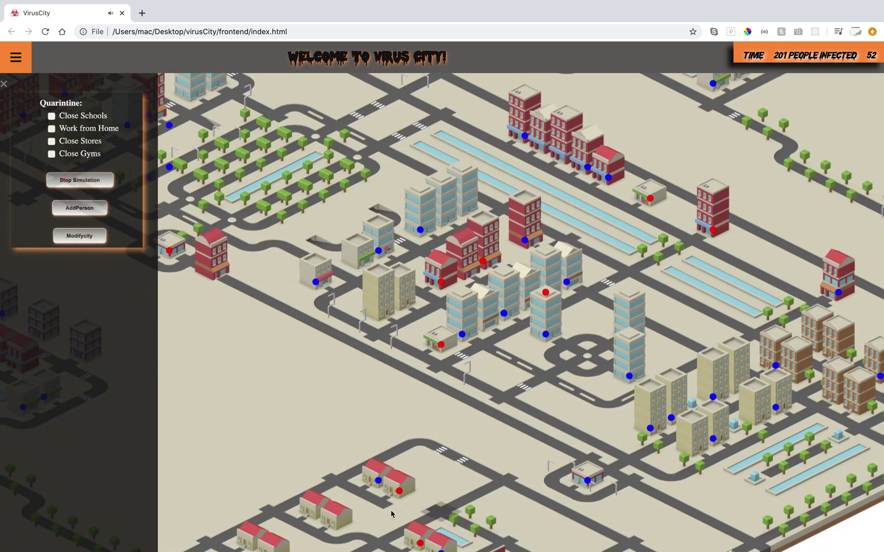
click(97, 182)
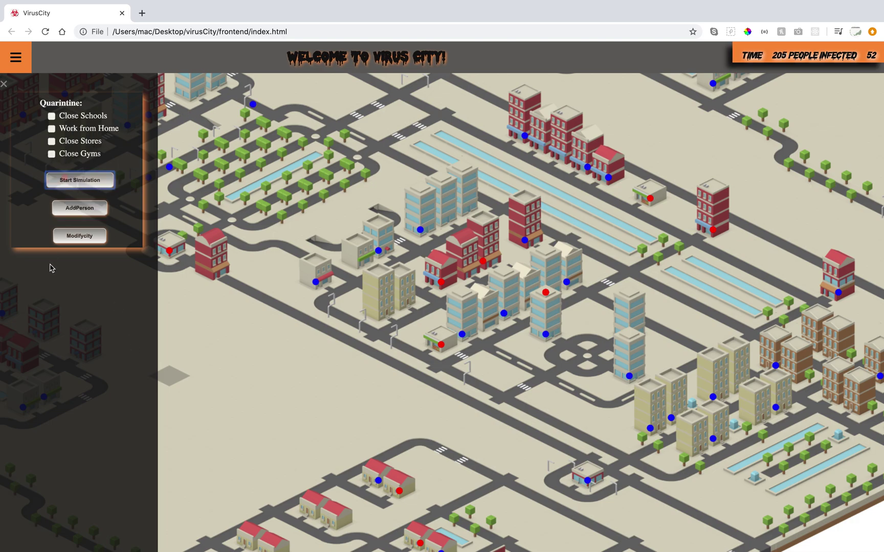
Restart the simulation with Close Schools and Close Stores enabled, then close the settings panel
click(52, 117)
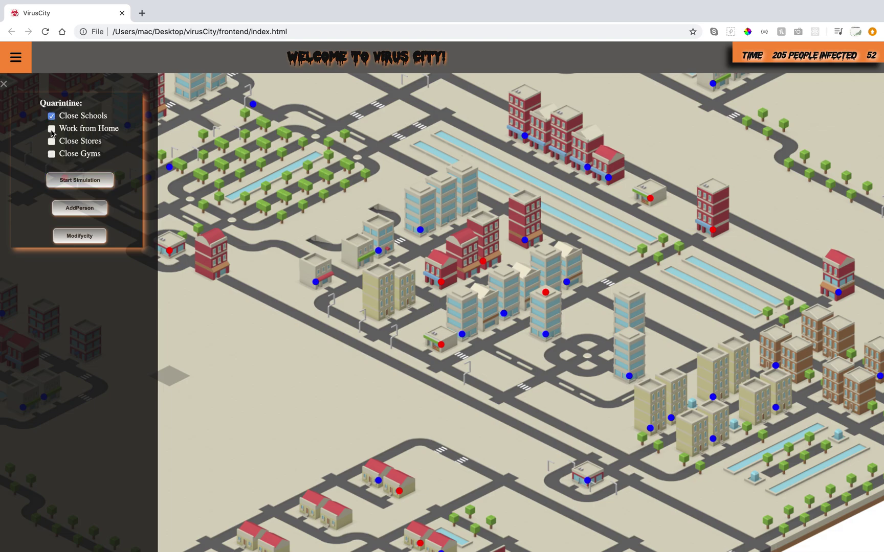
click(52, 143)
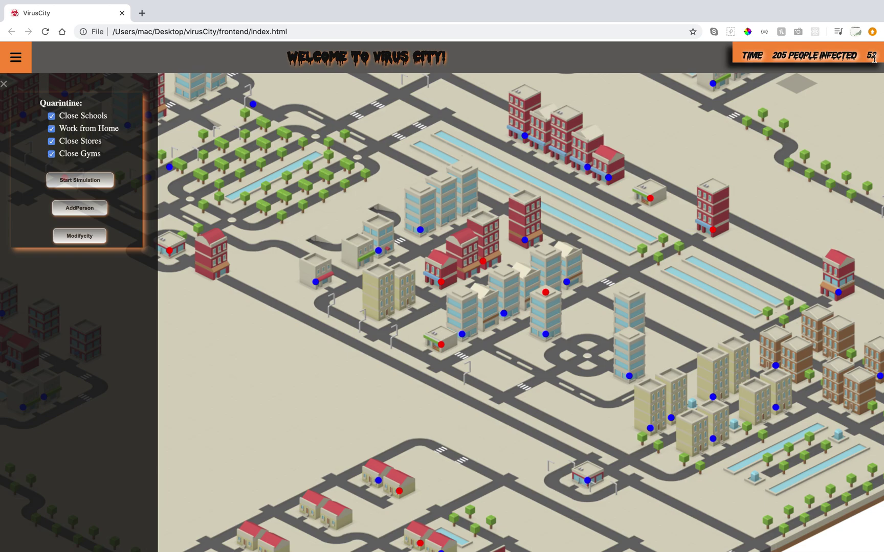
drag(873, 58, 865, 58)
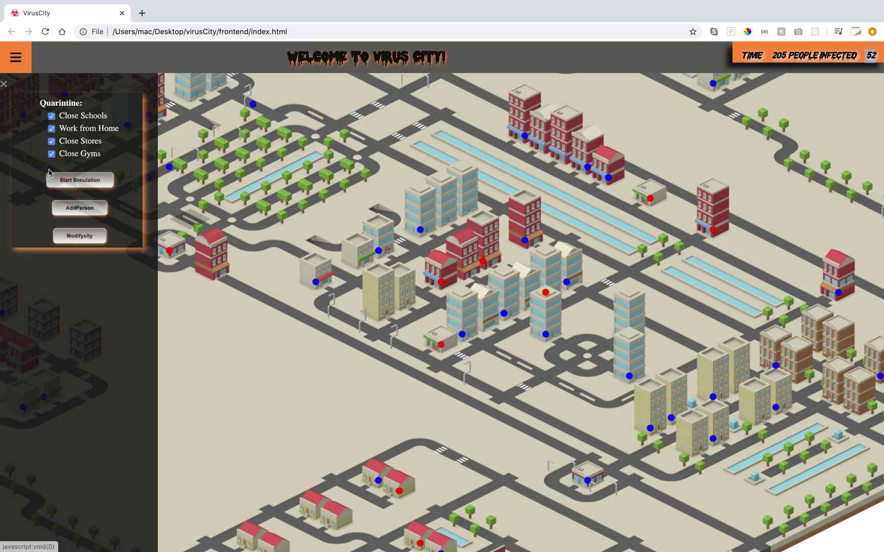
click(53, 185)
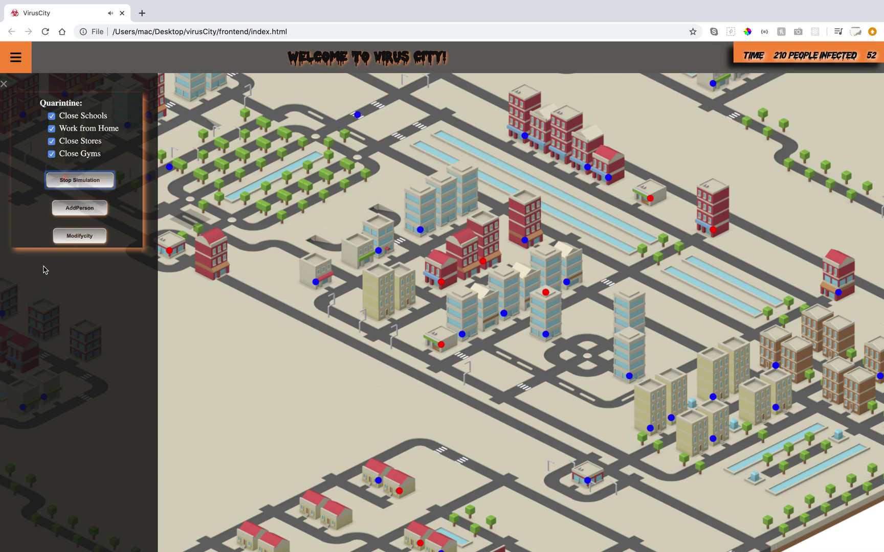
click(4, 84)
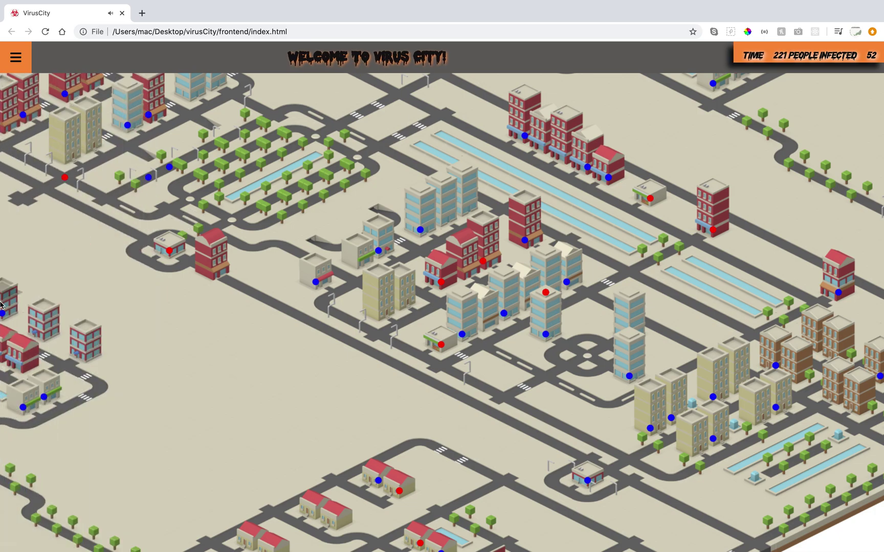
Pan across the city watching infections climb to 319, adjusting the system volume
scroll(0, 305, up, 4)
scroll(0, 306, left, 5)
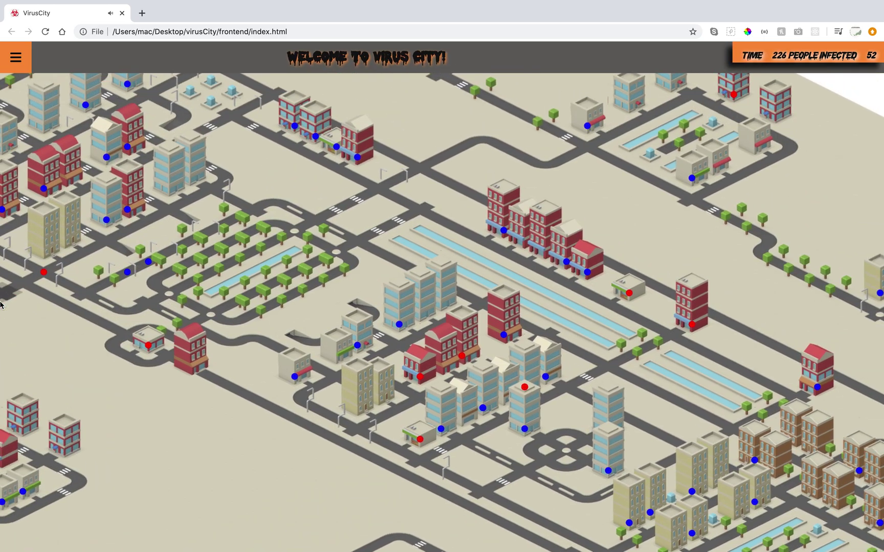
scroll(0, 305, down, 8)
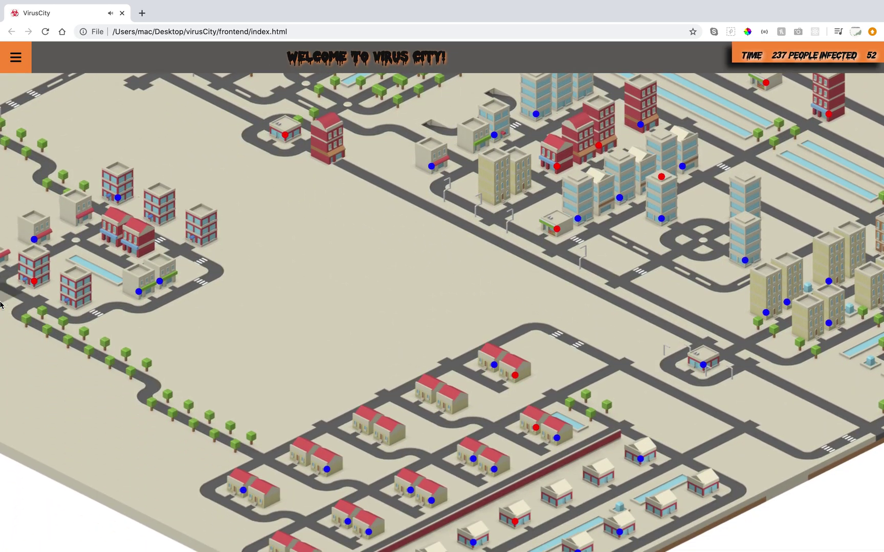
scroll(0, 305, up, 2)
scroll(0, 306, right, 2)
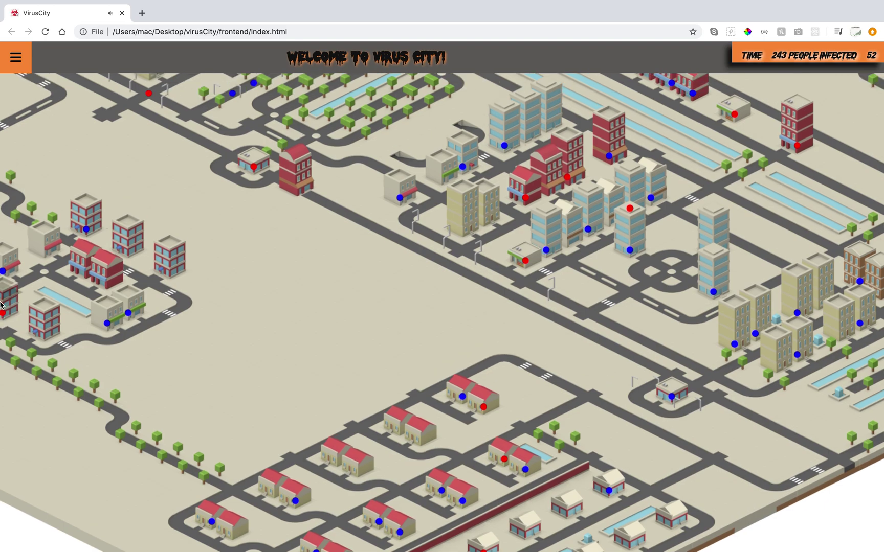
scroll(0, 306, up, 9)
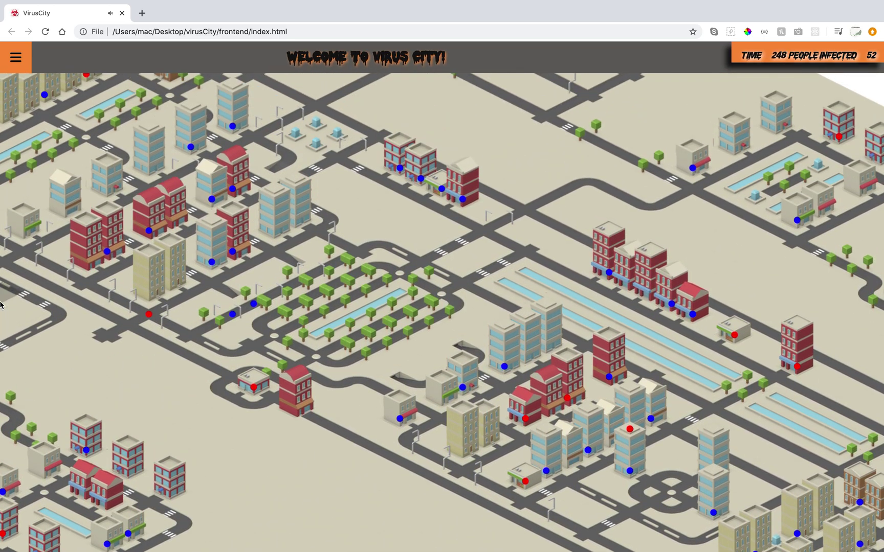
scroll(0, 306, up, 3)
scroll(0, 306, up, 3)
scroll(0, 305, left, 6)
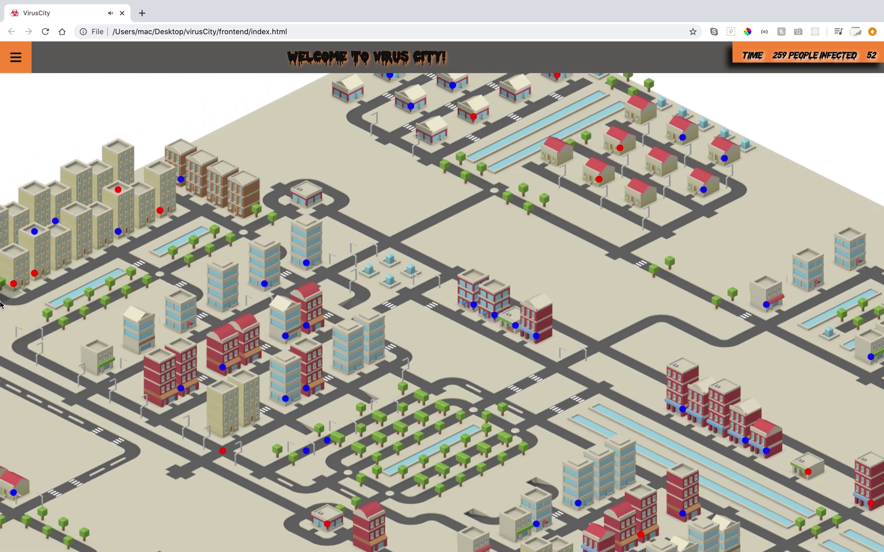
scroll(0, 306, down, 8)
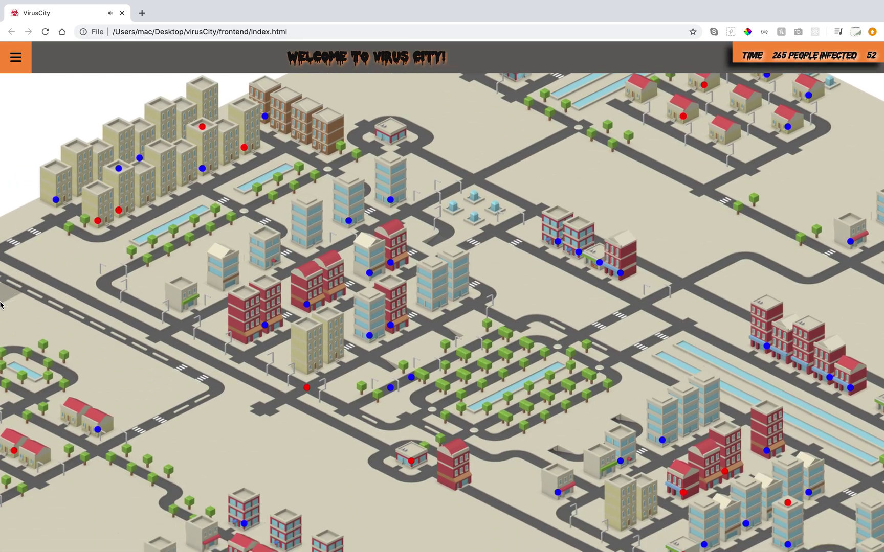
scroll(0, 305, right, 5)
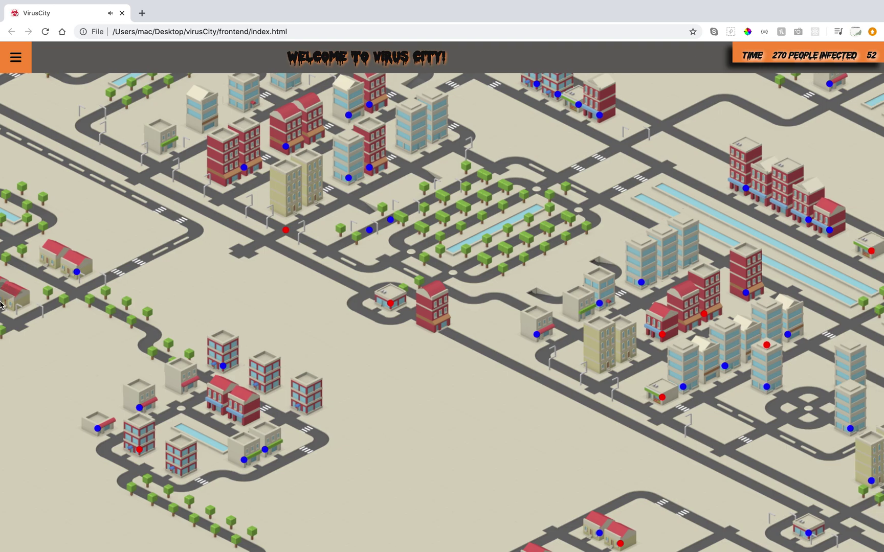
scroll(0, 305, up, 2)
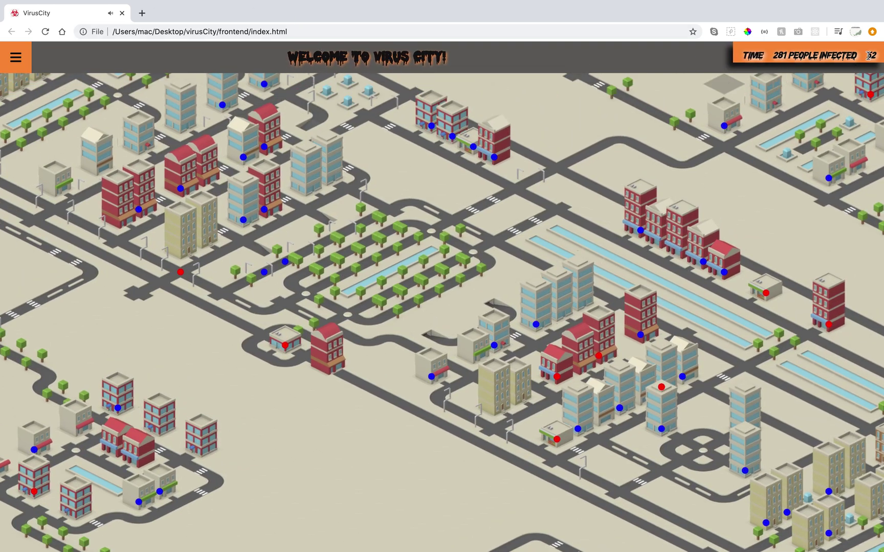
scroll(656, 293, up, 3)
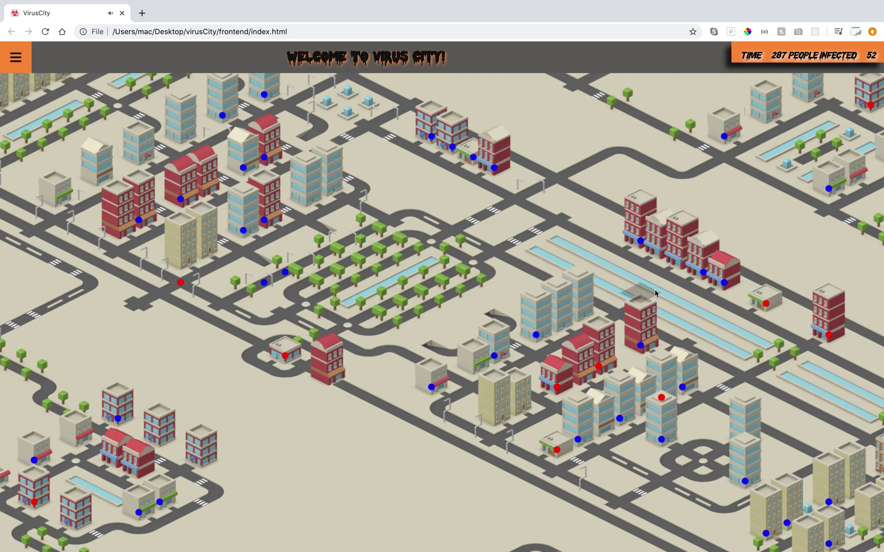
scroll(655, 293, left, 2)
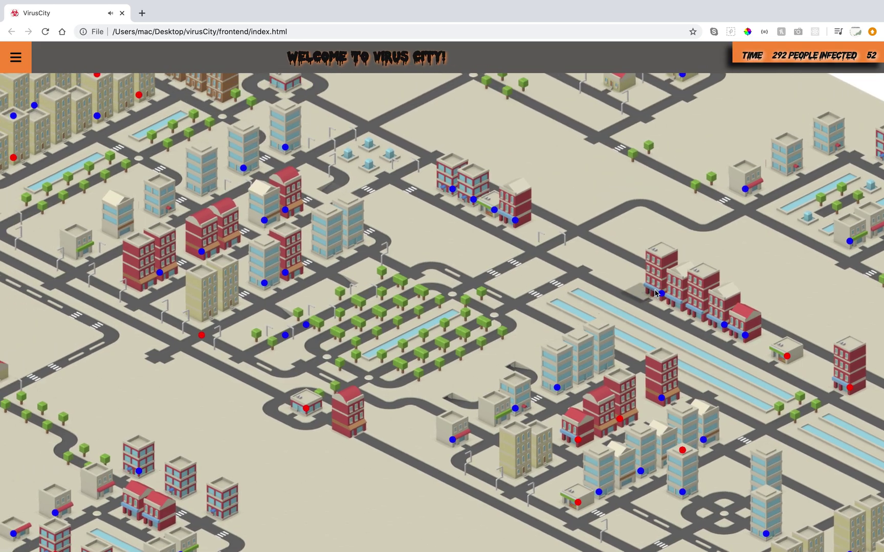
key(XF86AudioRaiseVolume)
key(XF86AudioLowerVolume)
key(XF86AudioLowerVolume)
key(XF86AudioLowerVolume)
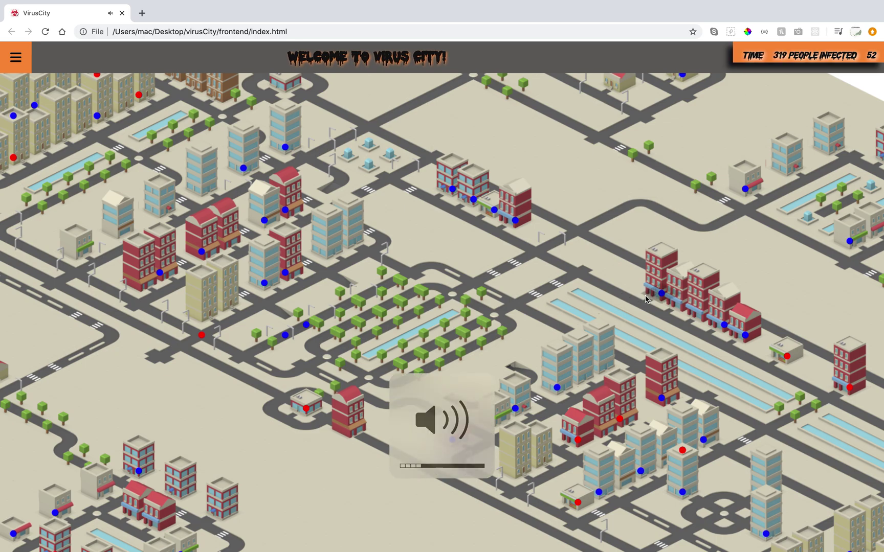
scroll(626, 295, down, 3)
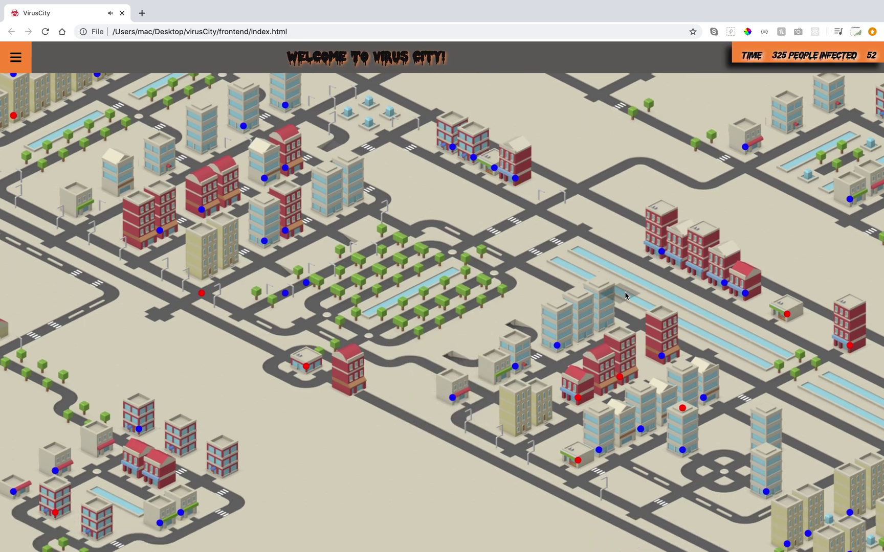